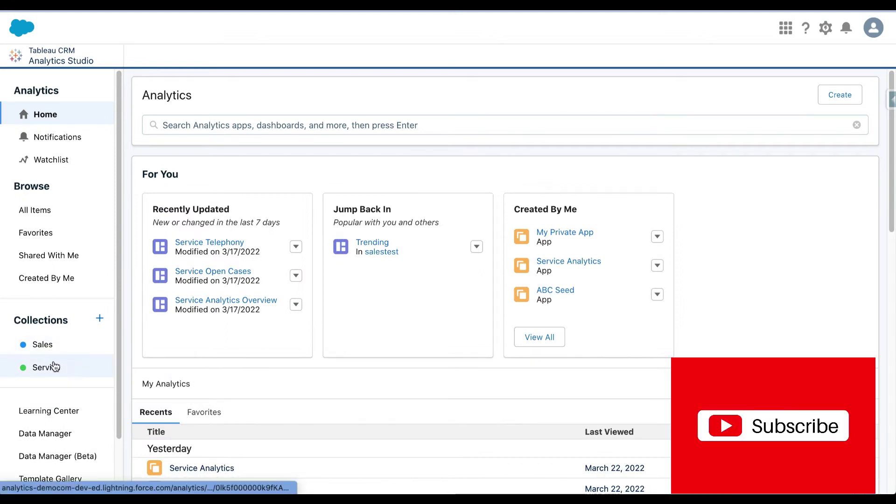
Step: Browse the 4-item Sales collection, then open the Service collection's two dashboards
{"action": "left_click", "coordinate": [55, 348]}
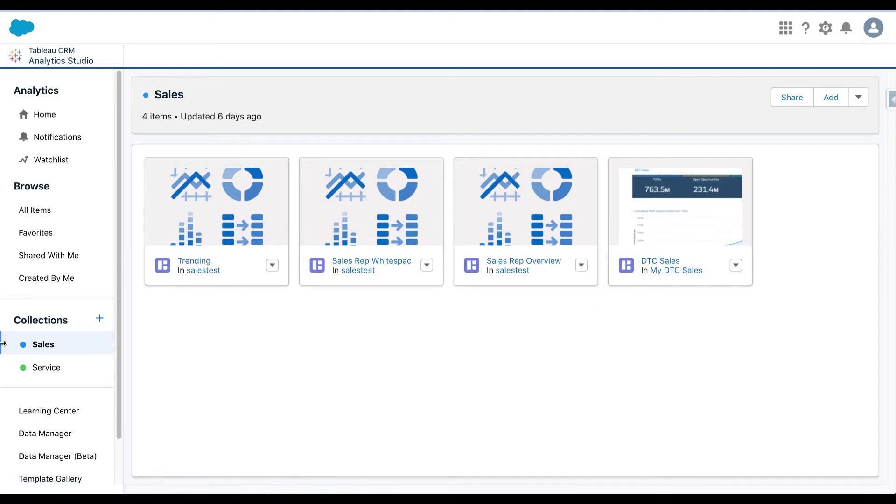
{"action": "left_click", "coordinate": [42, 367]}
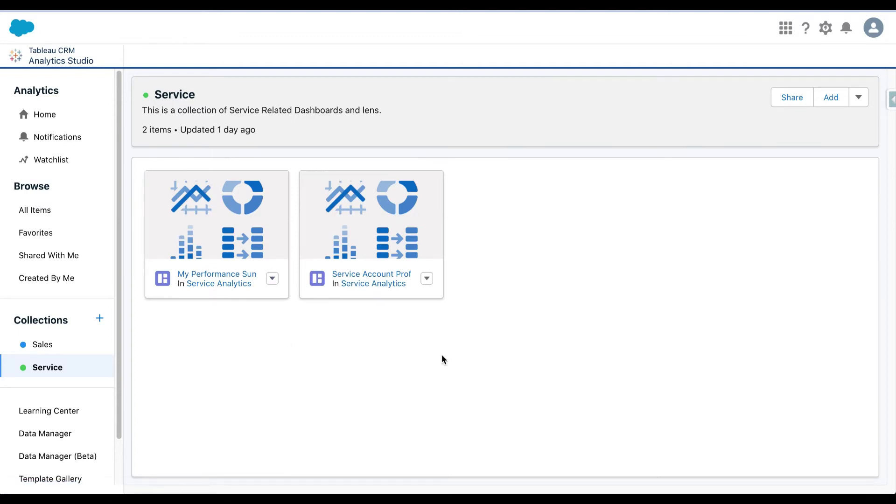
Step: Save a new purple 'Executive Collections' collection, described as holding dashboards and lenses executives use daily
{"action": "left_click", "coordinate": [99, 321]}
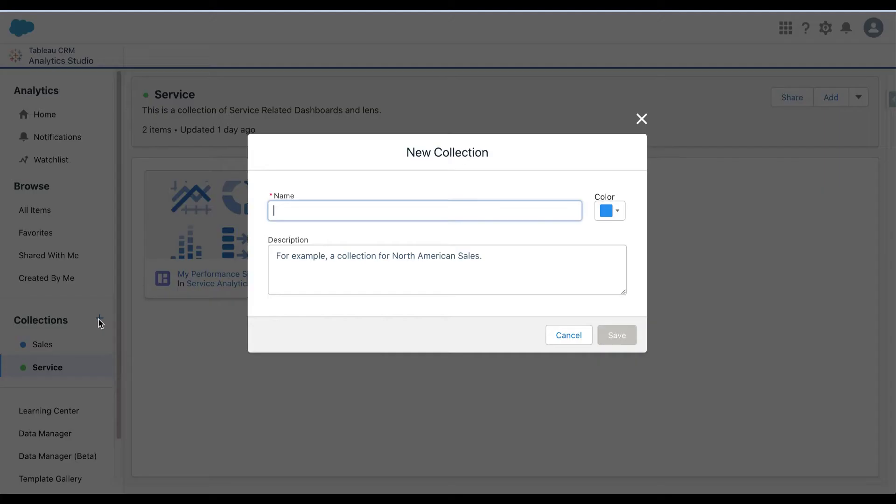
{"action": "type", "text": "Ex"}
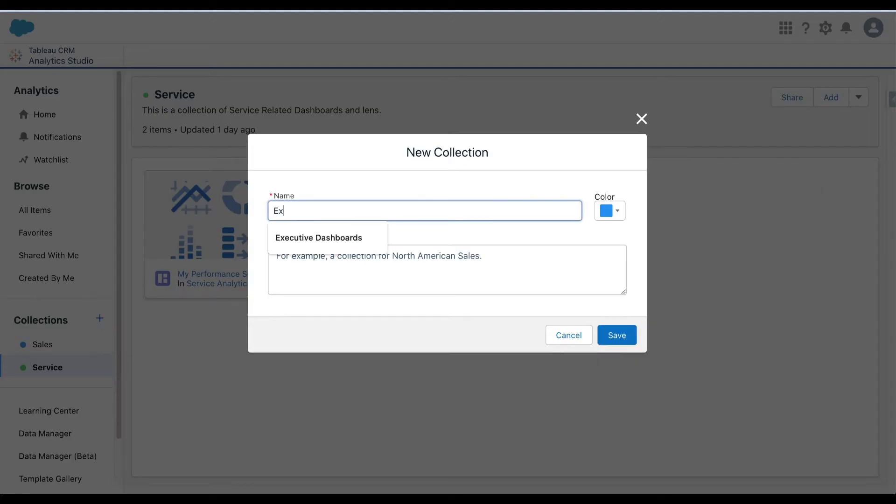
{"action": "type", "text": "ecutive Collections"}
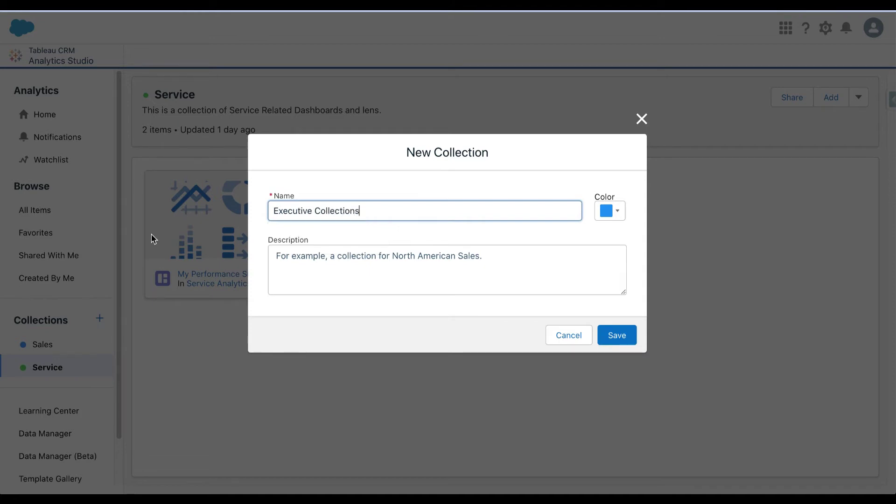
{"action": "left_click", "coordinate": [616, 212]}
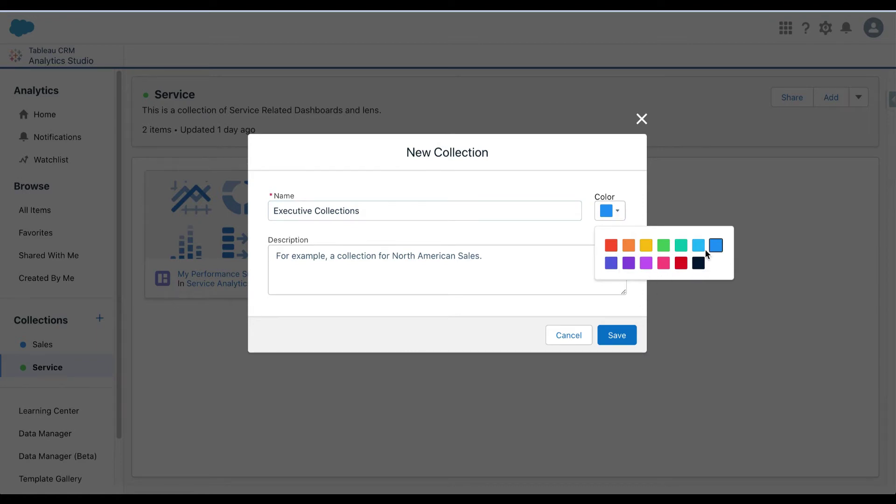
{"action": "left_click", "coordinate": [630, 264]}
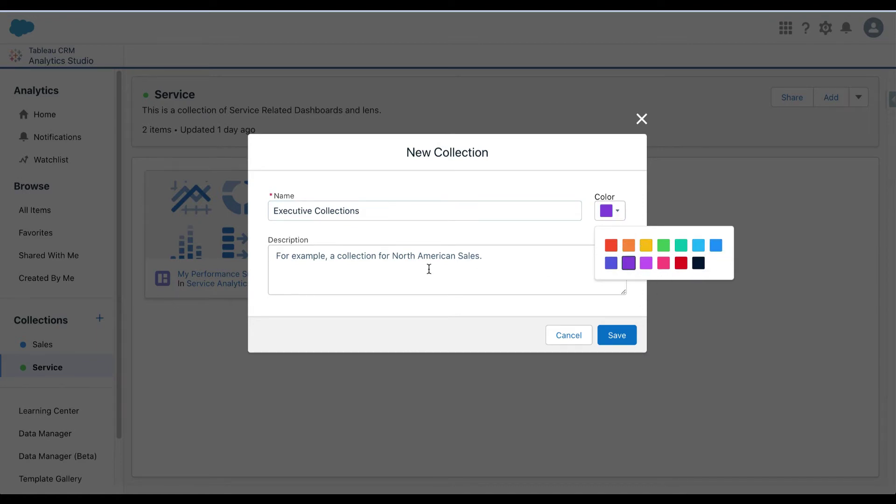
{"action": "left_click", "coordinate": [429, 269]}
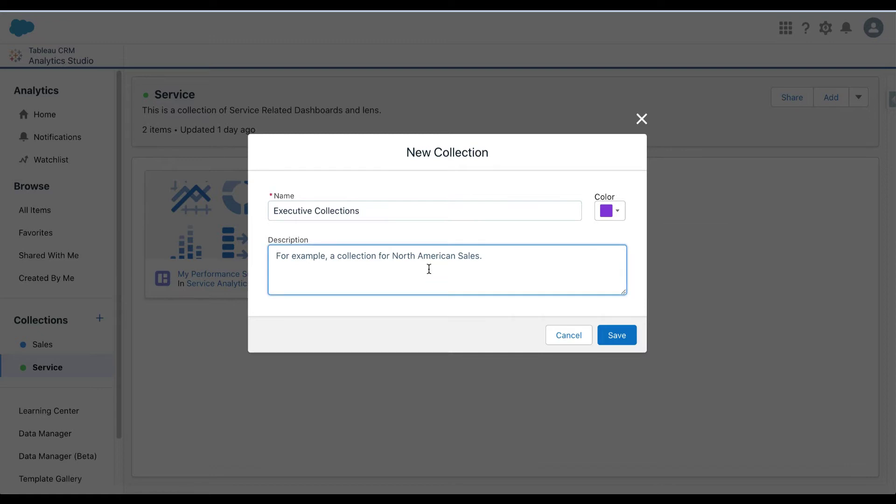
{"action": "type", "text": "This contains all"}
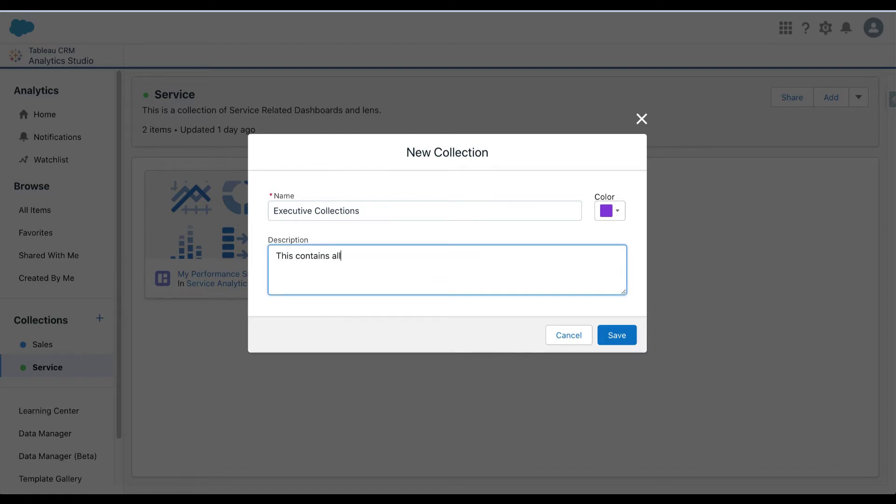
{"action": "type", "text": " the dashboards, lenses f"}
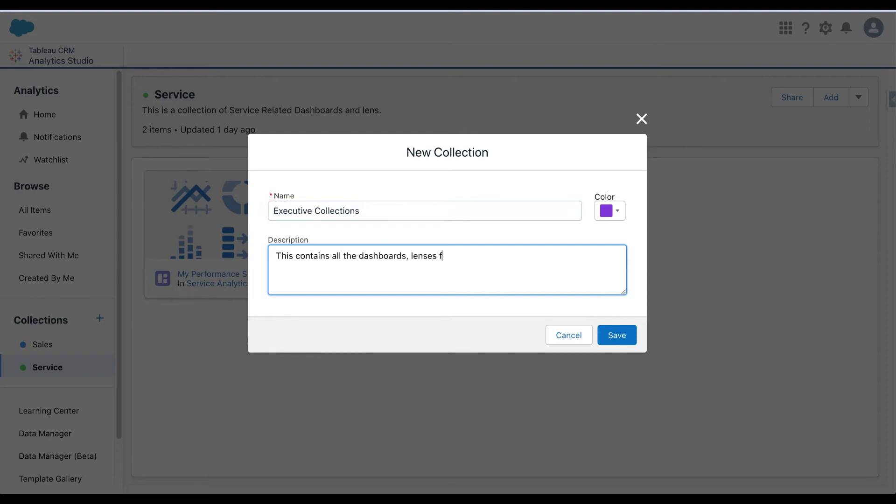
{"action": "type", "text": "hat dash"}
{"action": "key", "text": "BackSpace"}
{"action": "key", "text": "BackSpace"}
{"action": "key", "text": "BackSpace"}
{"action": "key", "text": "BackSpace"}
{"action": "type", "text": "executives use dail"}
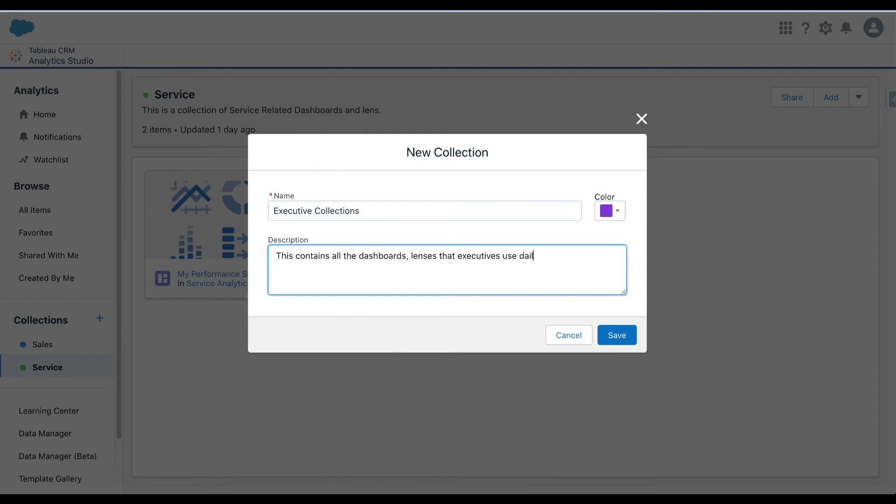
{"action": "type", "text": "y"}
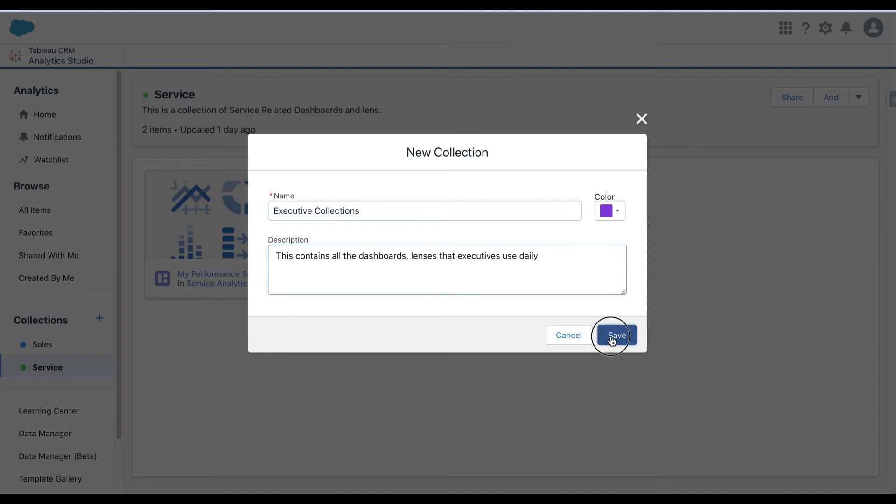
{"action": "left_click", "coordinate": [612, 339]}
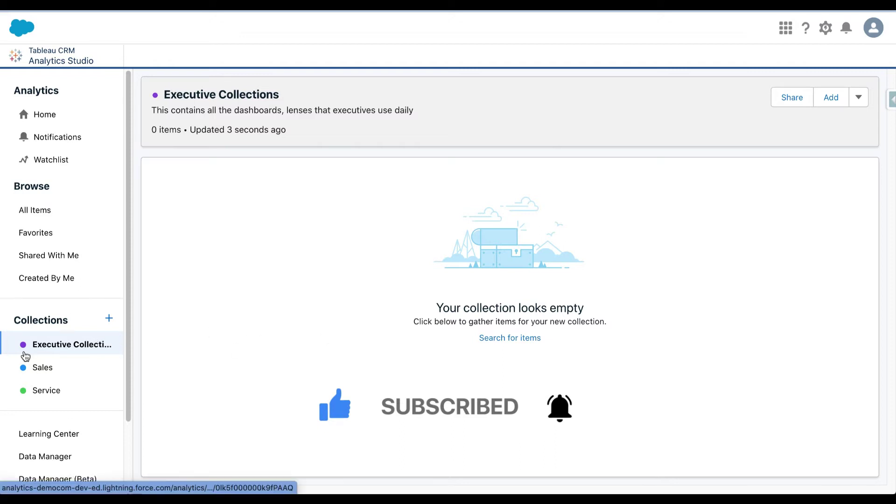
Step: Search 'Sale' and add Sales Stage Details to Executive Collections
{"action": "left_click", "coordinate": [837, 102]}
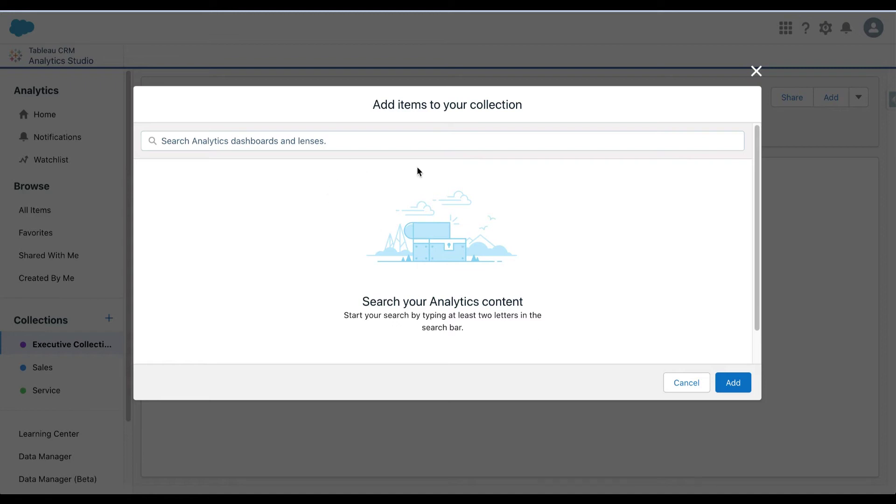
{"action": "left_click", "coordinate": [458, 139]}
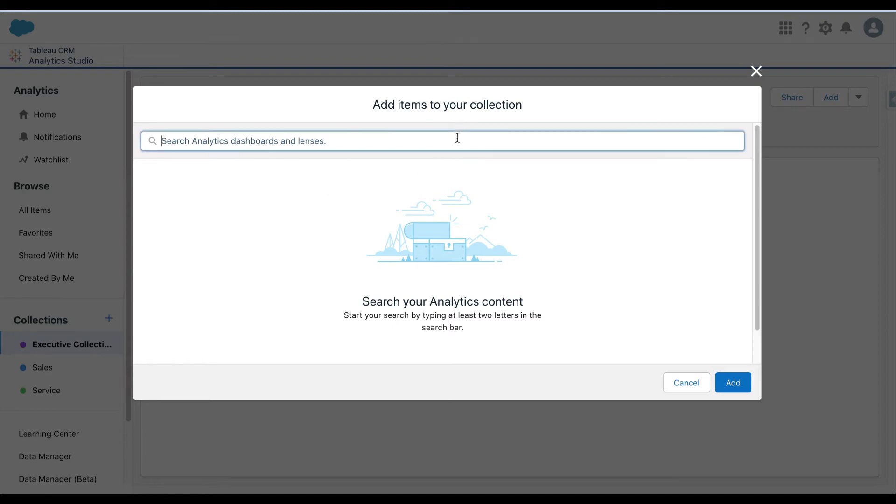
{"action": "type", "text": "Sales"}
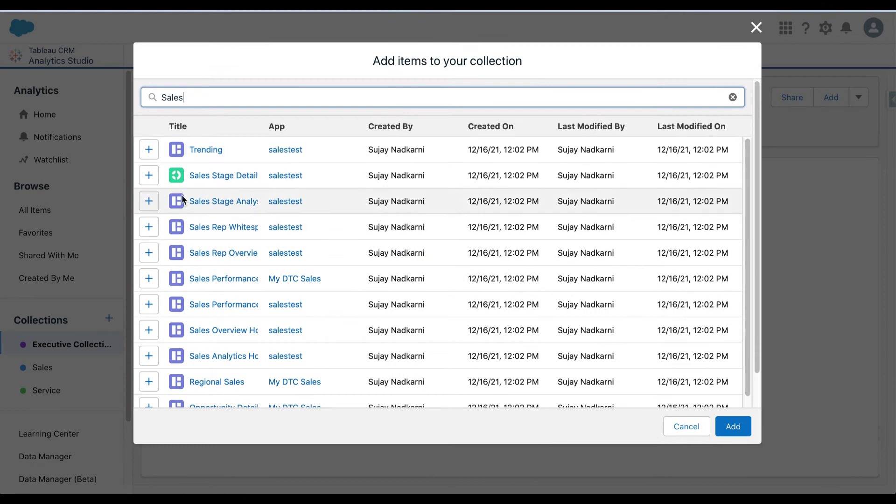
{"action": "left_click", "coordinate": [148, 175]}
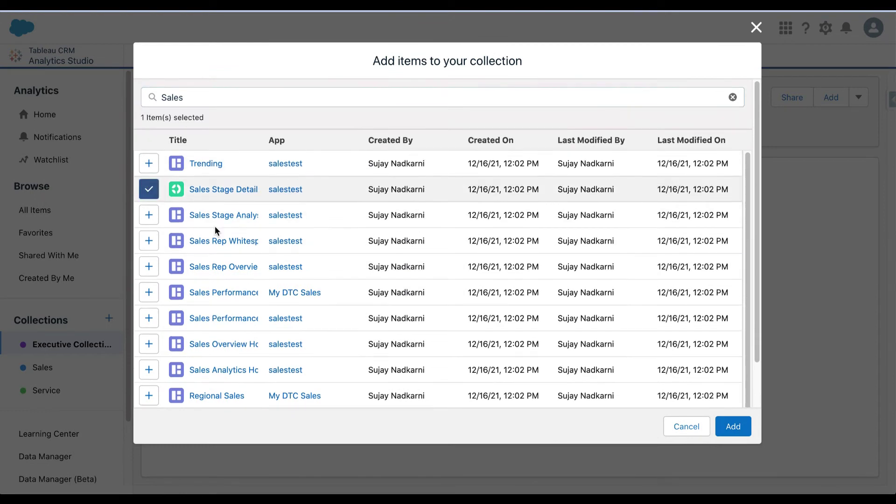
{"action": "left_click", "coordinate": [733, 427]}
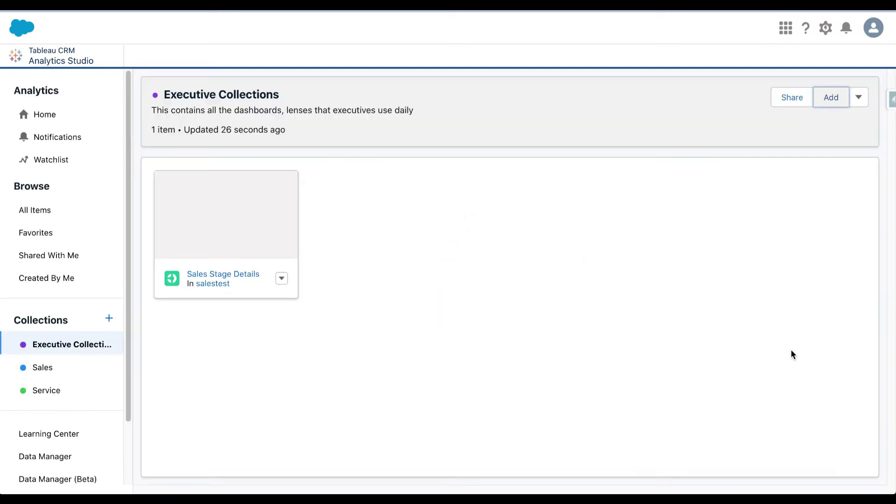
Step: From the Service Analytics app, add the Service Open Cases dashboard to Executive Collections
{"action": "left_click", "coordinate": [39, 121]}
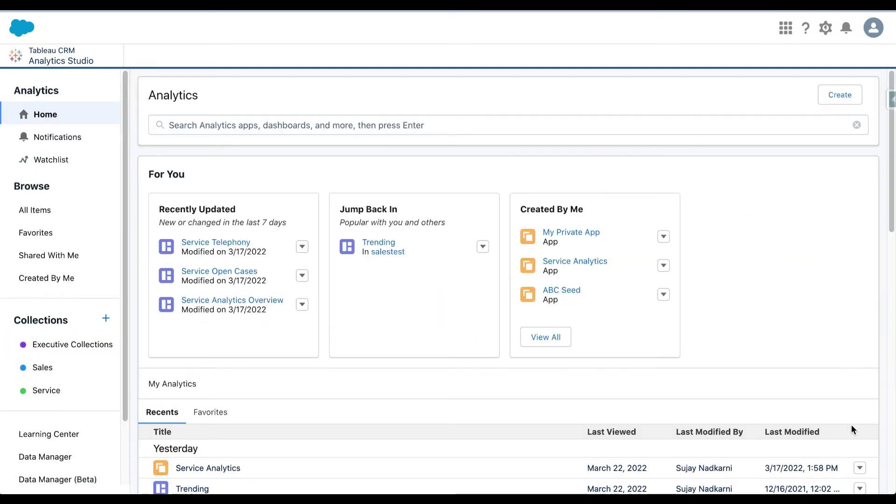
{"action": "scroll", "coordinate": [821, 360], "scroll_direction": "down", "scroll_amount": 3}
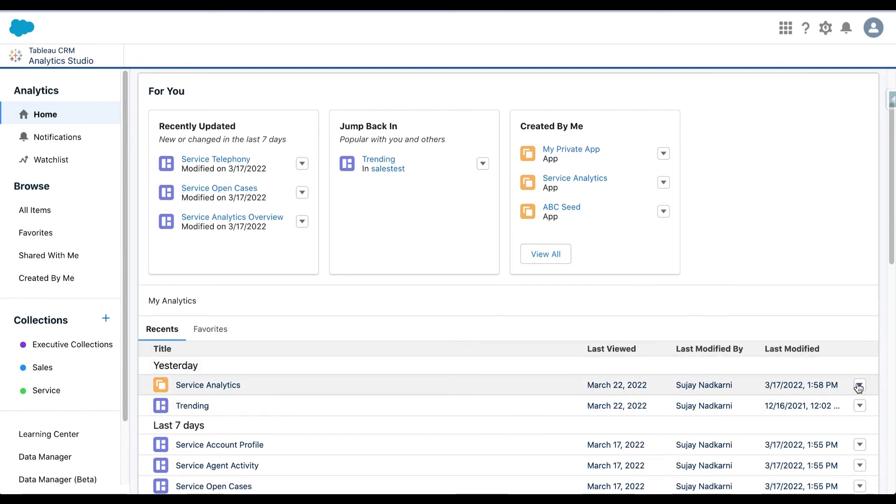
{"action": "left_click", "coordinate": [228, 389]}
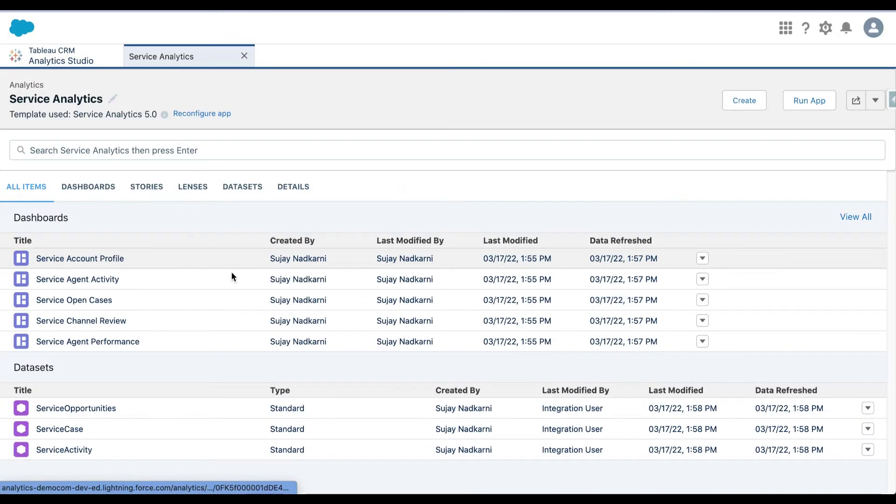
{"action": "left_click", "coordinate": [703, 301]}
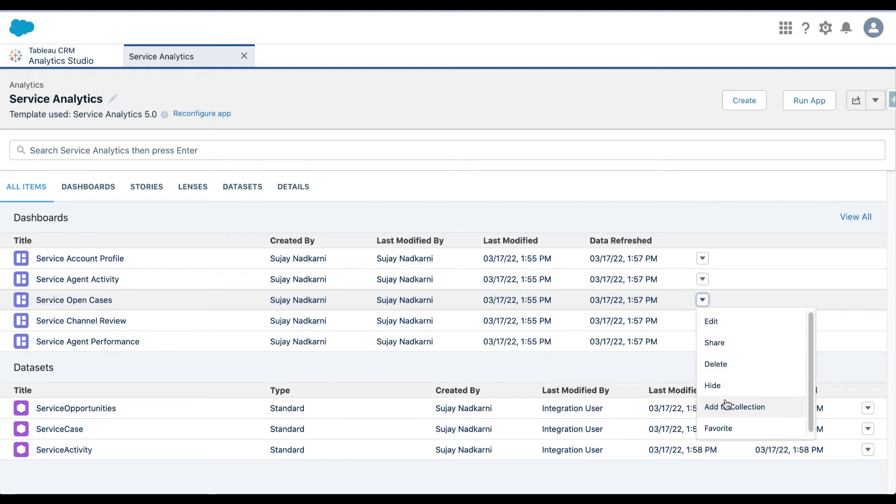
{"action": "left_click", "coordinate": [731, 413]}
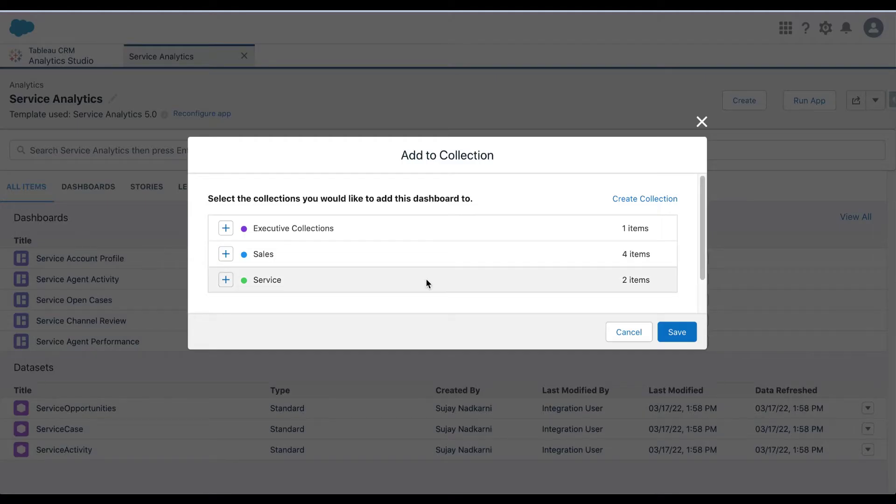
{"action": "left_click", "coordinate": [225, 230]}
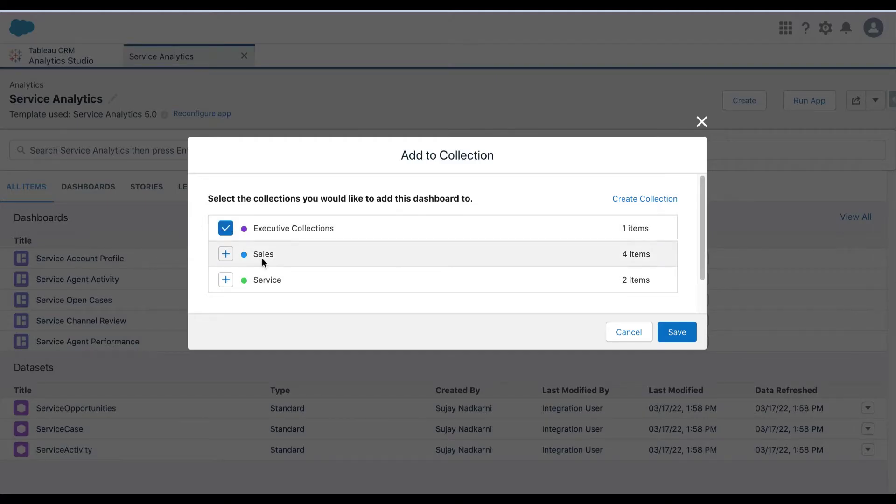
{"action": "left_click", "coordinate": [672, 330]}
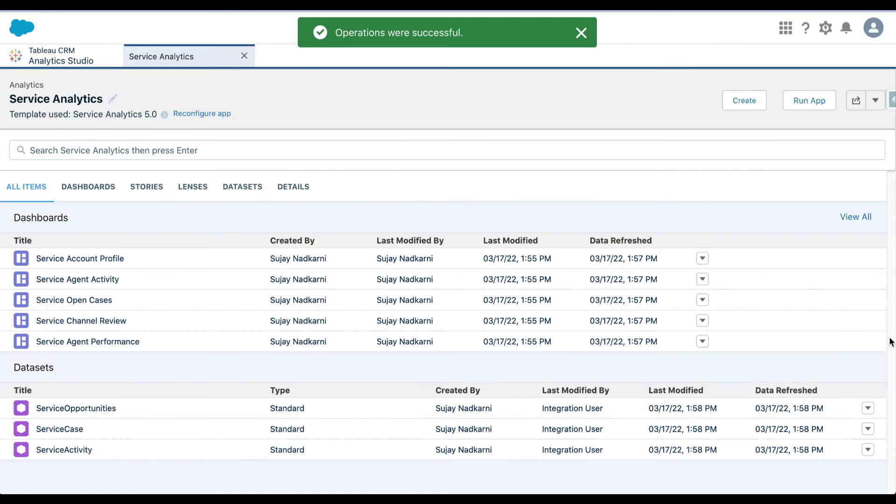
Step: From Analytics home, open Executive Collections to see Service Open Cases and Sales Stage Details
{"action": "left_click", "coordinate": [69, 60]}
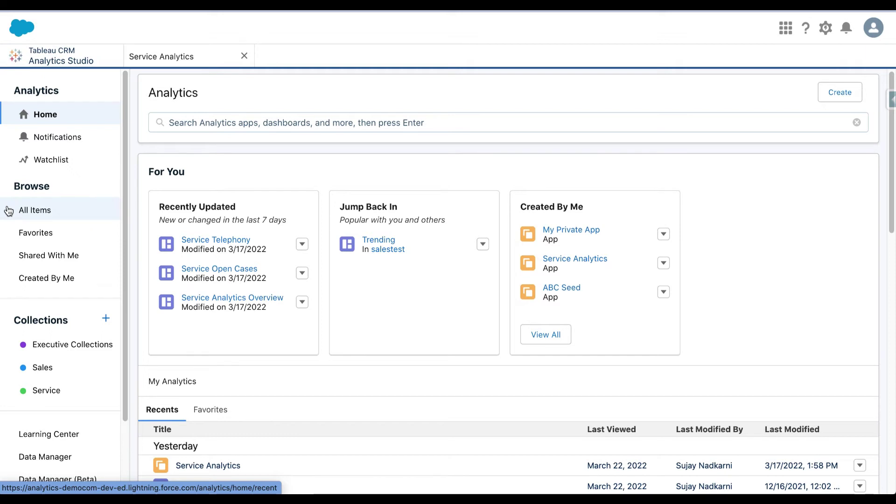
{"action": "left_click", "coordinate": [45, 348]}
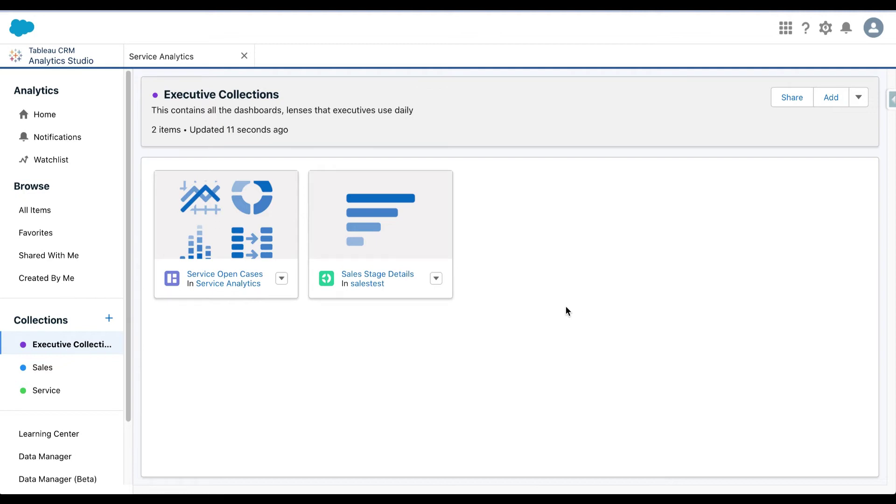
Step: Inspect the Share Collection dialog's Group recipient options, then close it without changes
{"action": "left_click", "coordinate": [792, 98]}
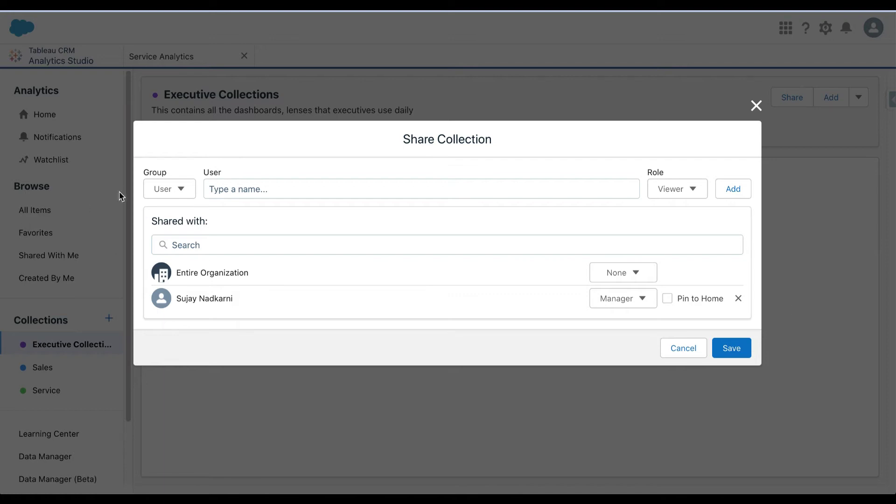
{"action": "left_click", "coordinate": [178, 196]}
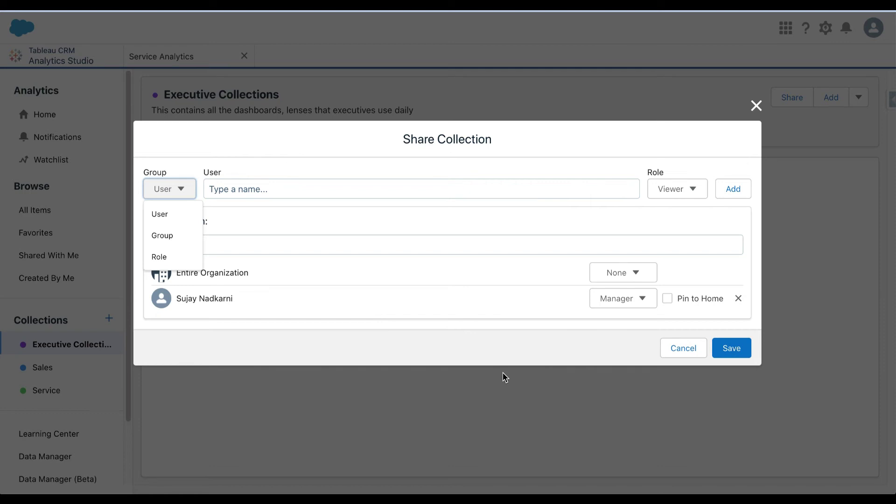
{"action": "left_click", "coordinate": [756, 106]}
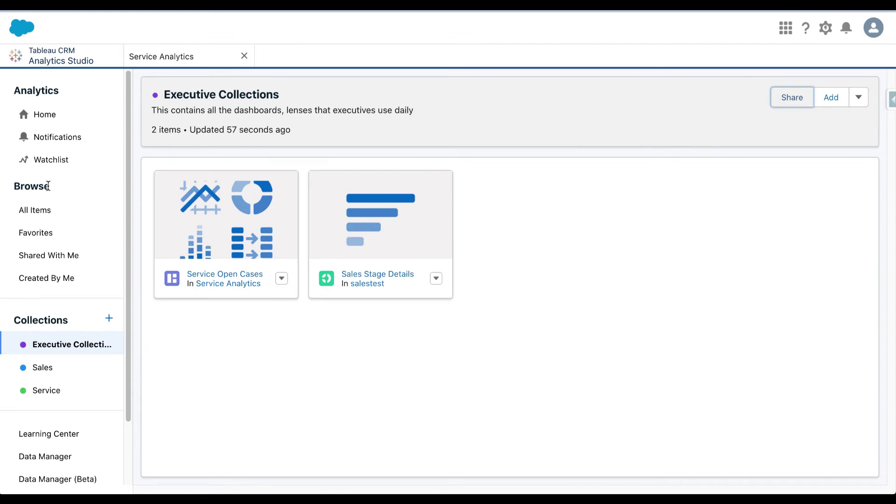
Step: Dismiss the App Launcher and tips panel, then open the Sales home page via Edit Page
{"action": "left_click", "coordinate": [73, 123]}
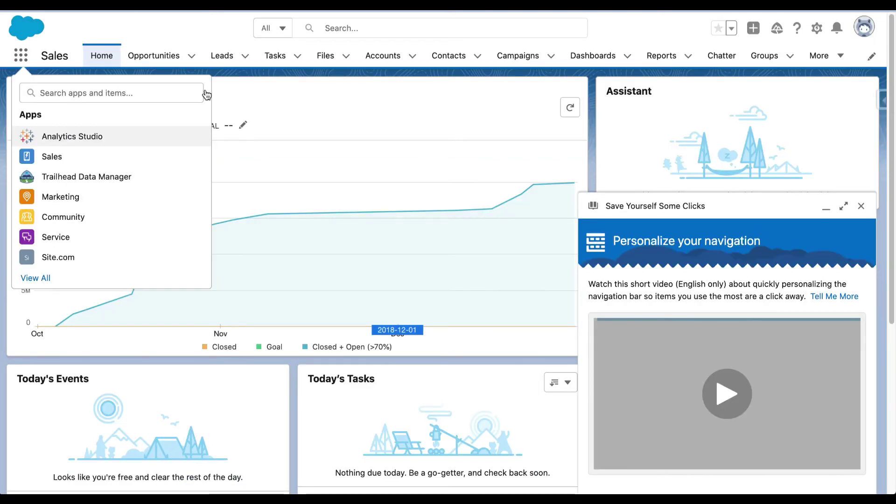
{"action": "left_click", "coordinate": [206, 42]}
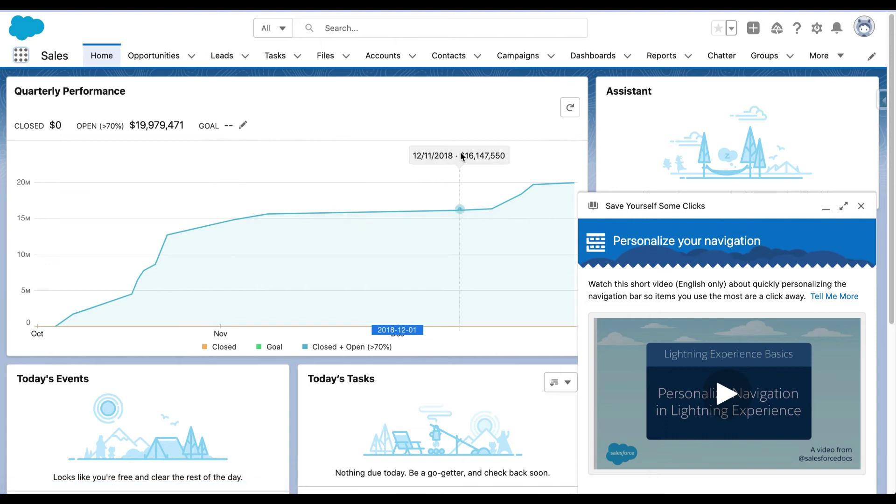
{"action": "left_click", "coordinate": [825, 208]}
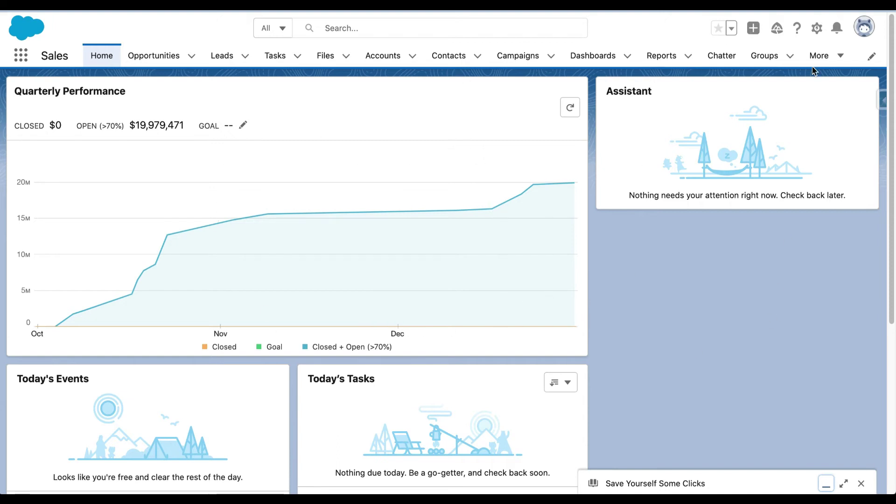
{"action": "left_click", "coordinate": [816, 28]}
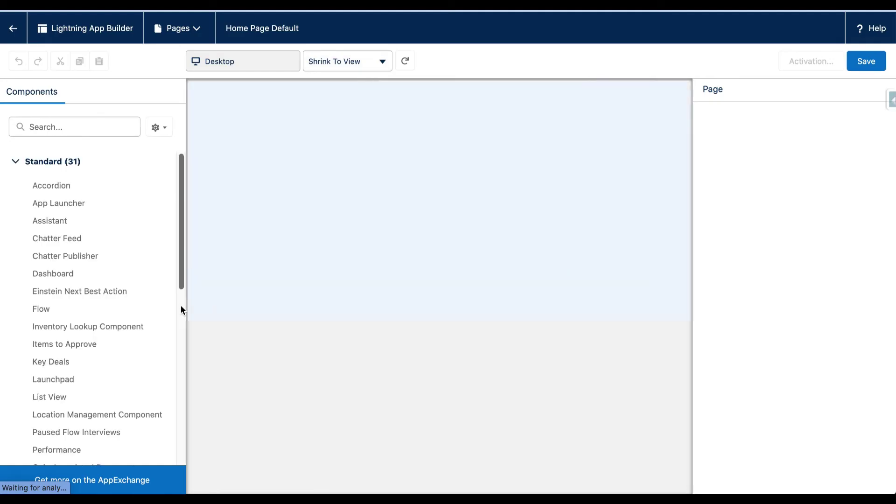
Step: Drop the Tableau CRM Collection component onto the page and move it above Quarterly Performance
{"action": "scroll", "coordinate": [109, 345], "scroll_direction": "down", "scroll_amount": 4}
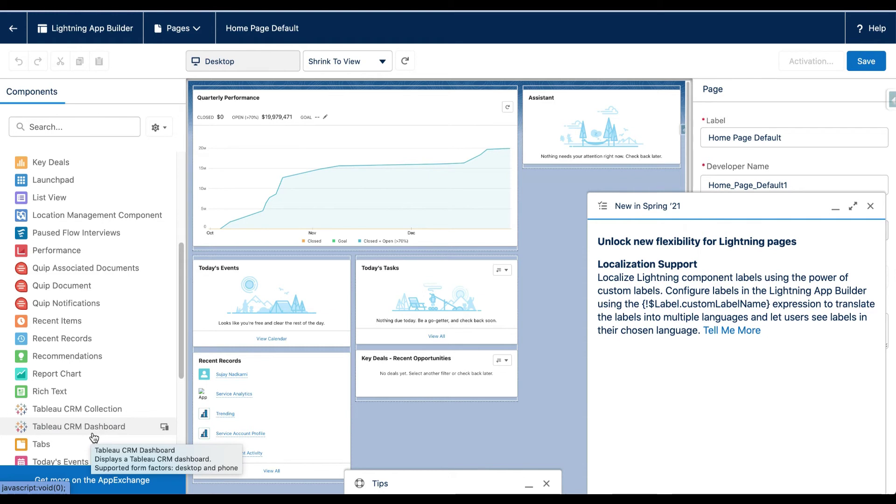
{"action": "scroll", "coordinate": [100, 418], "scroll_direction": "down", "scroll_amount": 1}
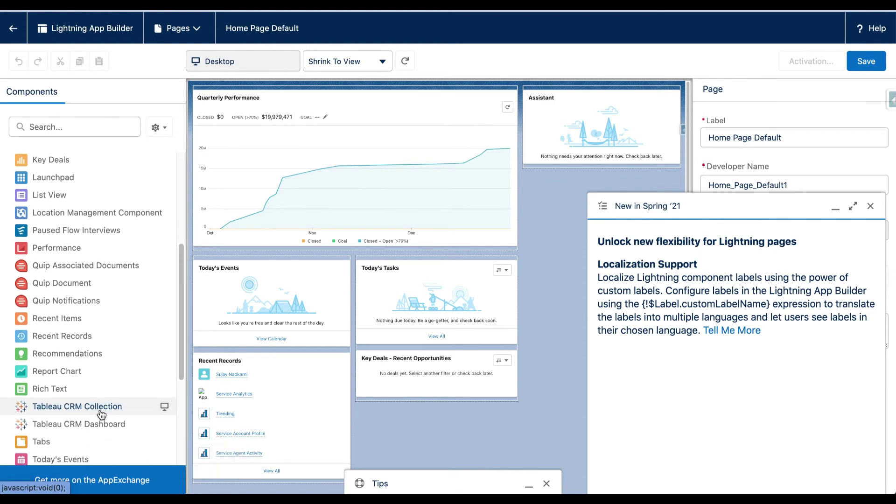
{"action": "left_click", "coordinate": [835, 207]}
{"action": "left_click_drag", "start_coordinate": [51, 413], "coordinate": [219, 269]}
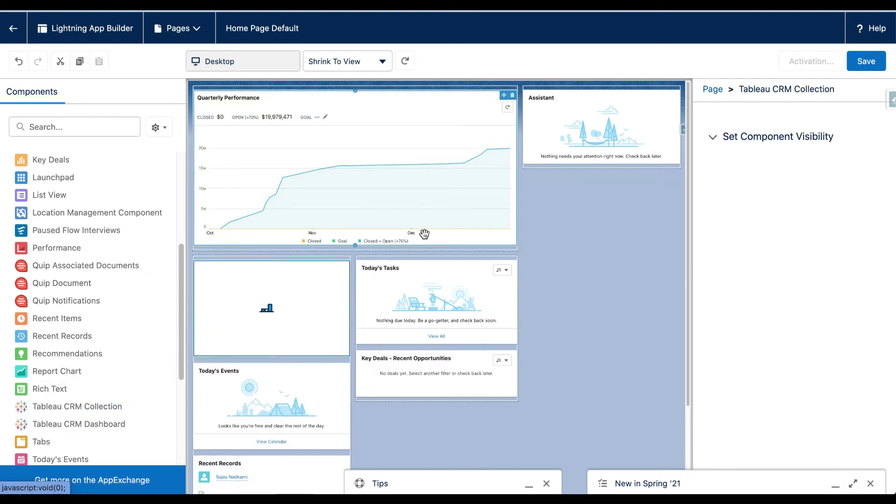
{"action": "left_click_drag", "start_coordinate": [289, 288], "coordinate": [330, 100]}
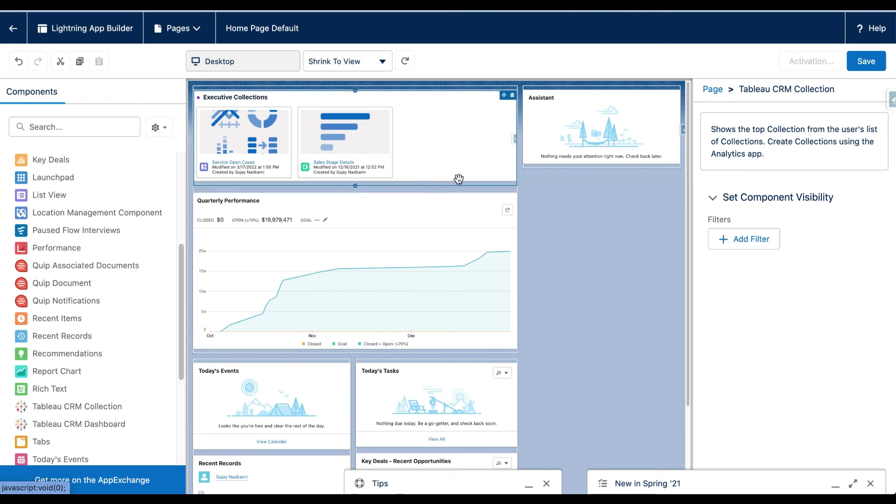
Step: Try a User-field visibility filter, cancel it, and save the home page unfiltered
{"action": "left_click", "coordinate": [735, 240]}
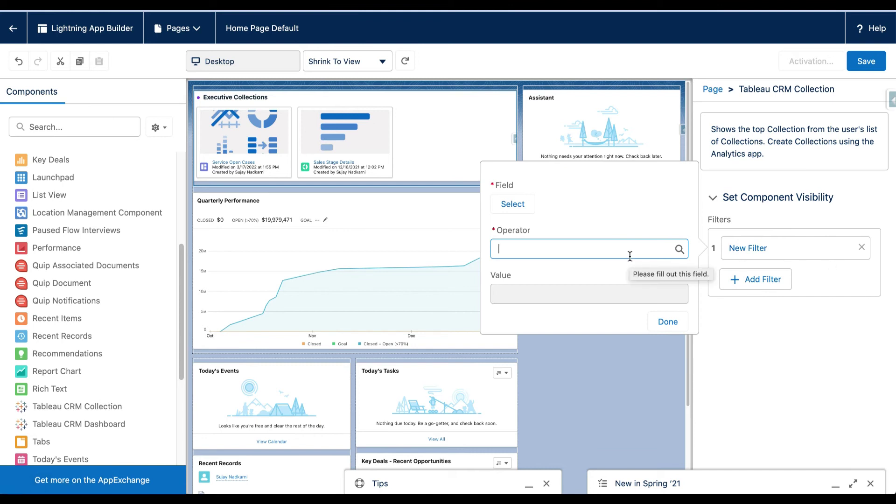
{"action": "left_click", "coordinate": [513, 206]}
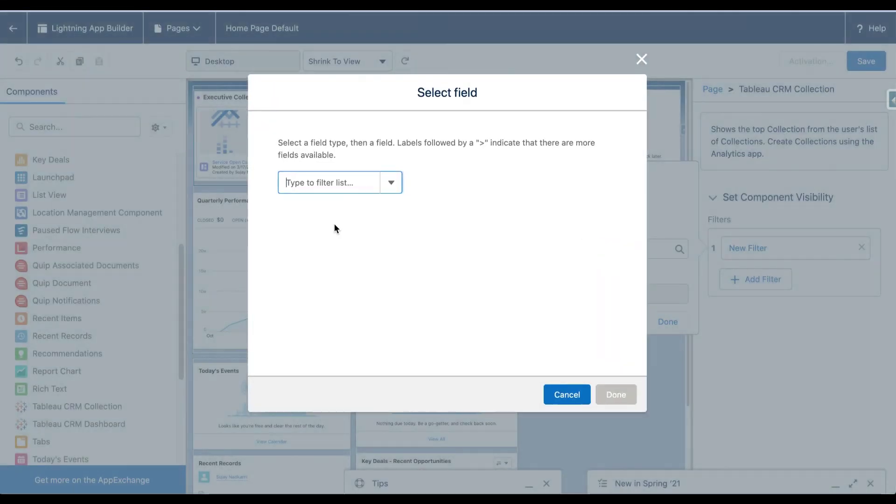
{"action": "left_click", "coordinate": [346, 184]}
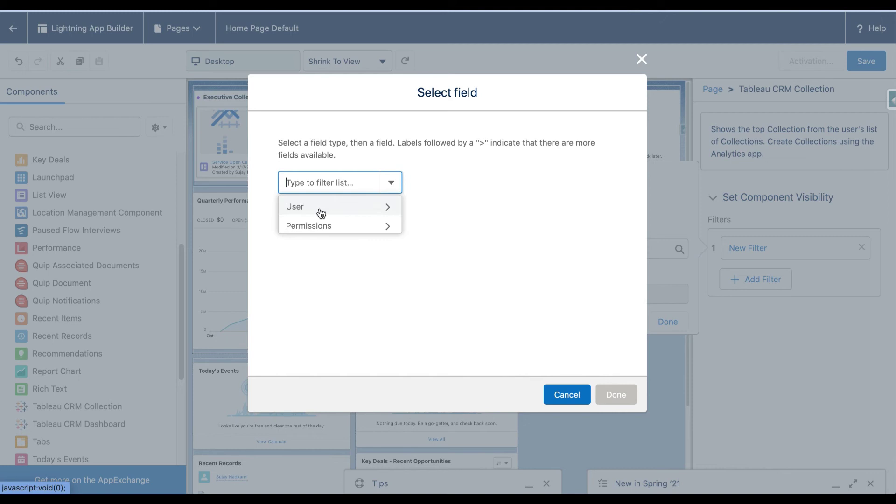
{"action": "left_click", "coordinate": [329, 213]}
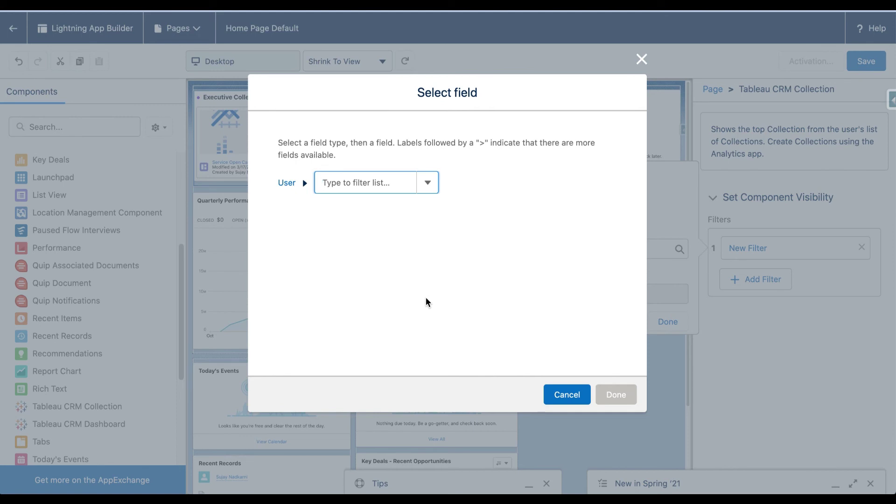
{"action": "left_click", "coordinate": [551, 396]}
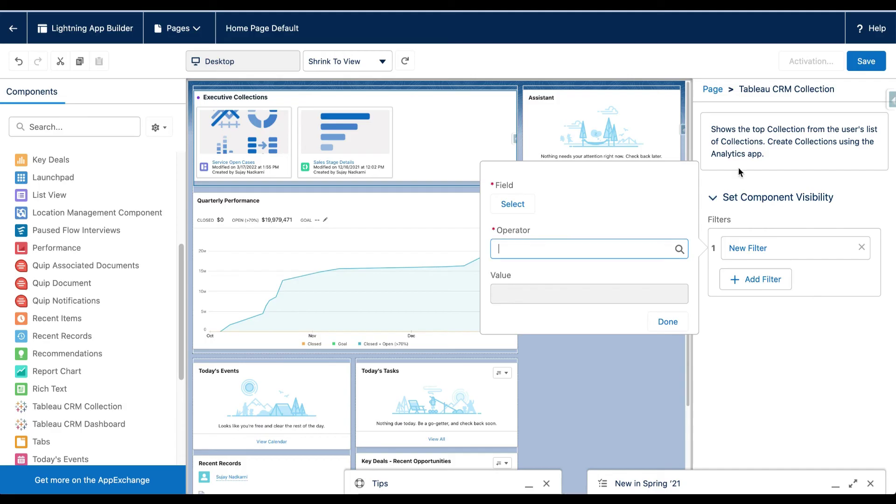
{"action": "left_click", "coordinate": [880, 65]}
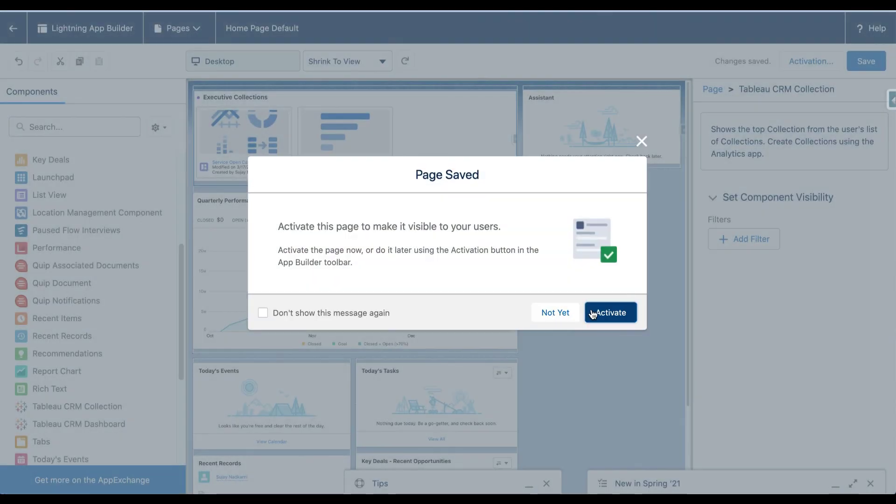
Step: Activate Home Page Default as the org default, replacing the System Default
{"action": "left_click", "coordinate": [591, 314]}
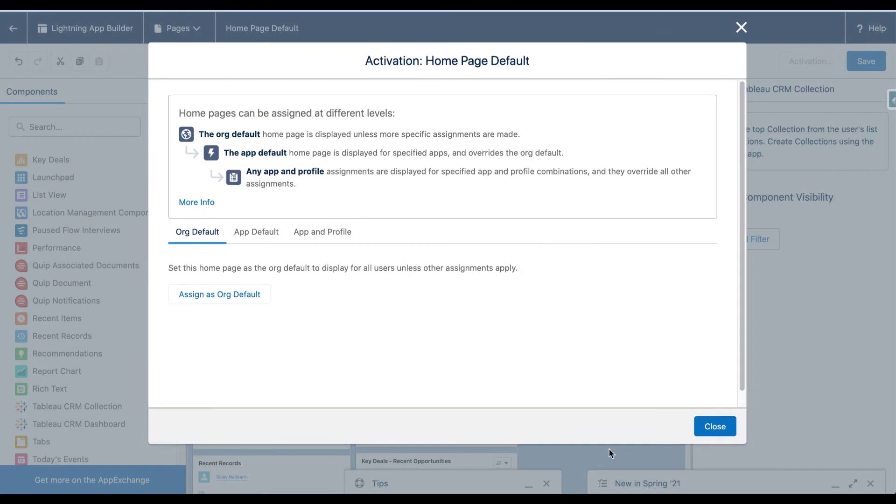
{"action": "left_click", "coordinate": [236, 295]}
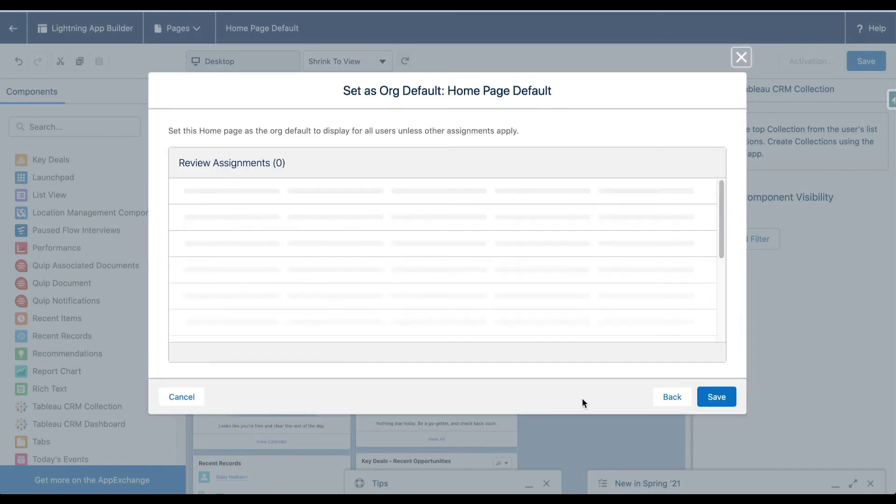
{"action": "left_click", "coordinate": [721, 400]}
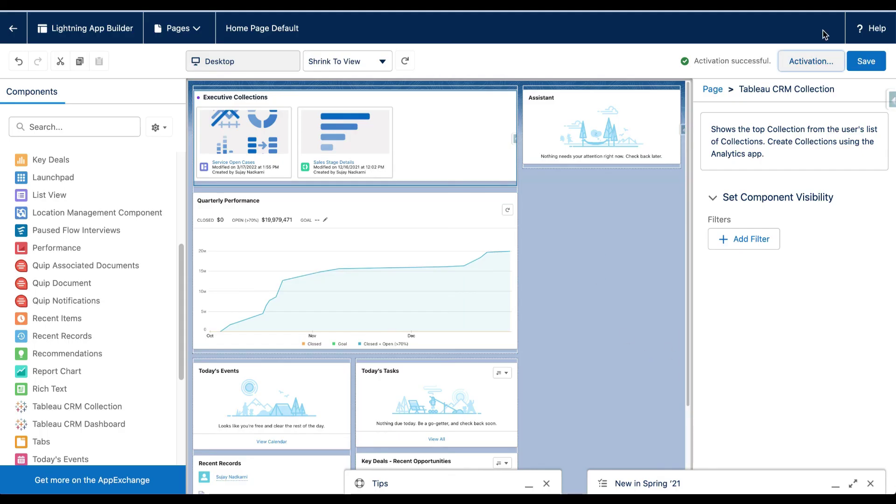